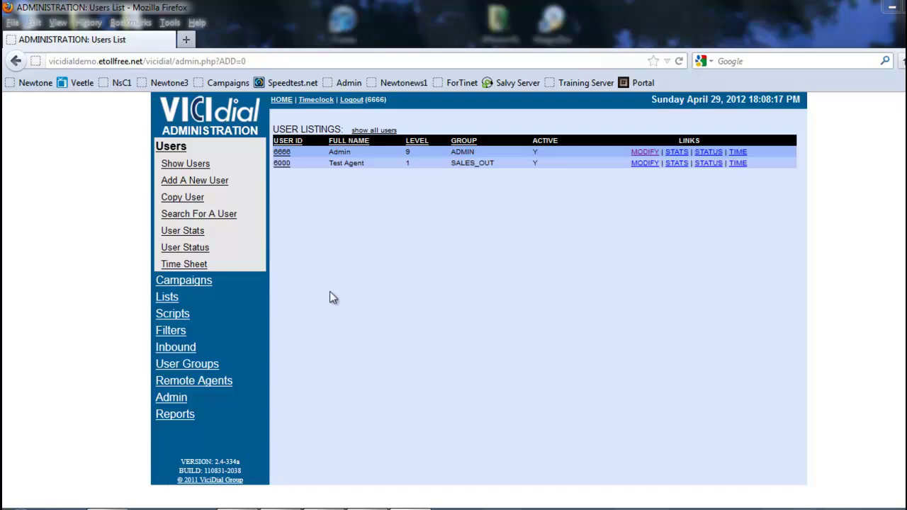
Show the Call Times listing under Admin, with its six default call times.
{"action": "left_click", "coordinate": [169, 398]}
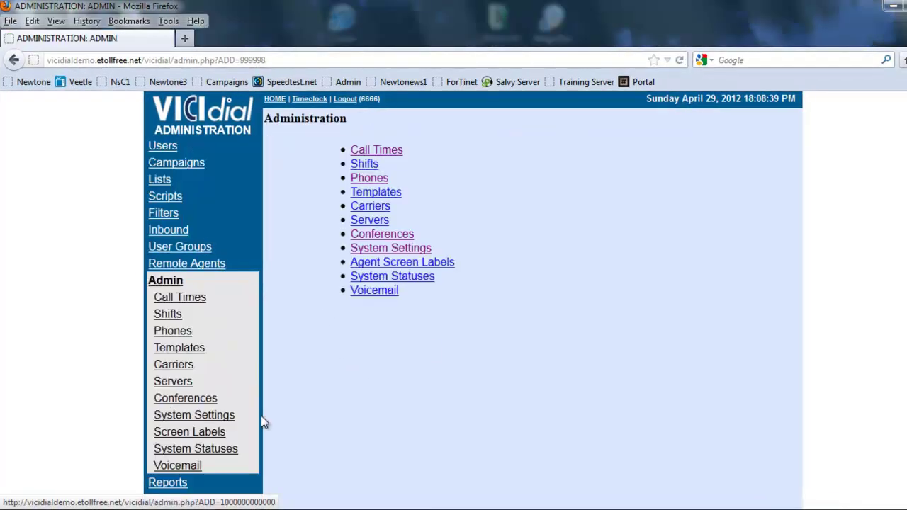
{"action": "left_click", "coordinate": [376, 150]}
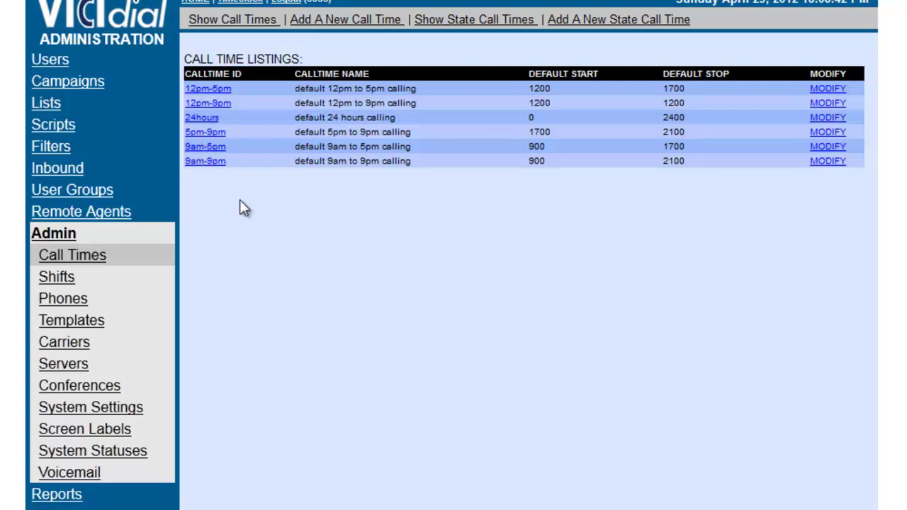
Create call time ID OUTBOUND named 'Outbound Call Times'.
{"action": "left_click", "coordinate": [321, 29]}
{"action": "left_click", "coordinate": [376, 82]}
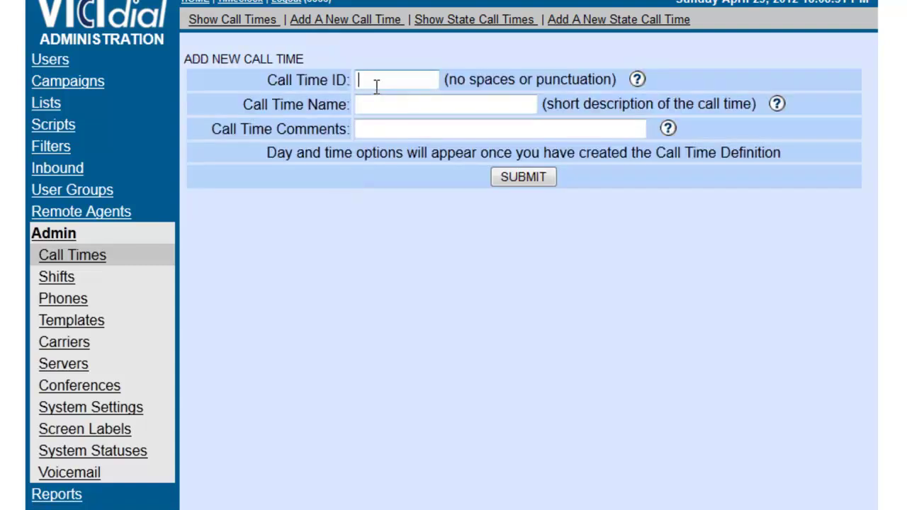
{"action": "type", "text": "OUTBOUND"}
{"action": "key", "text": "Tab"}
{"action": "type", "text": "Out"}
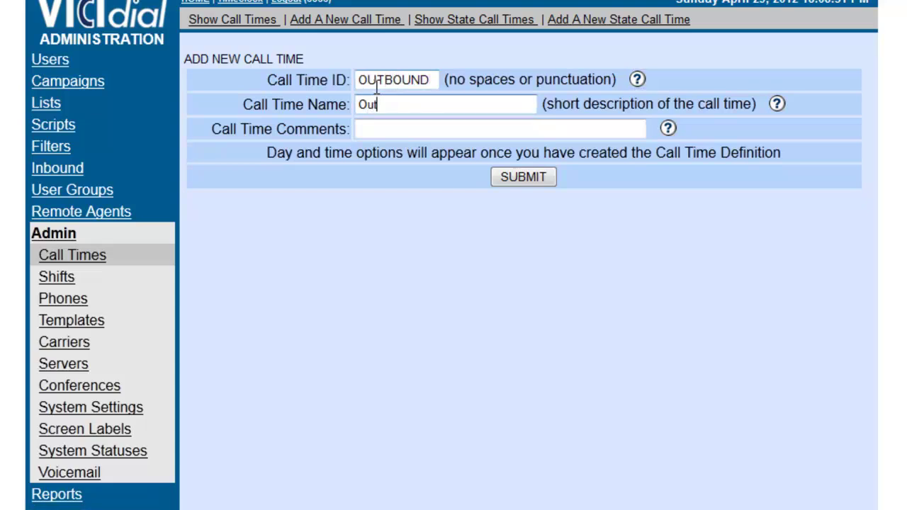
{"action": "type", "text": "bound Call Times"}
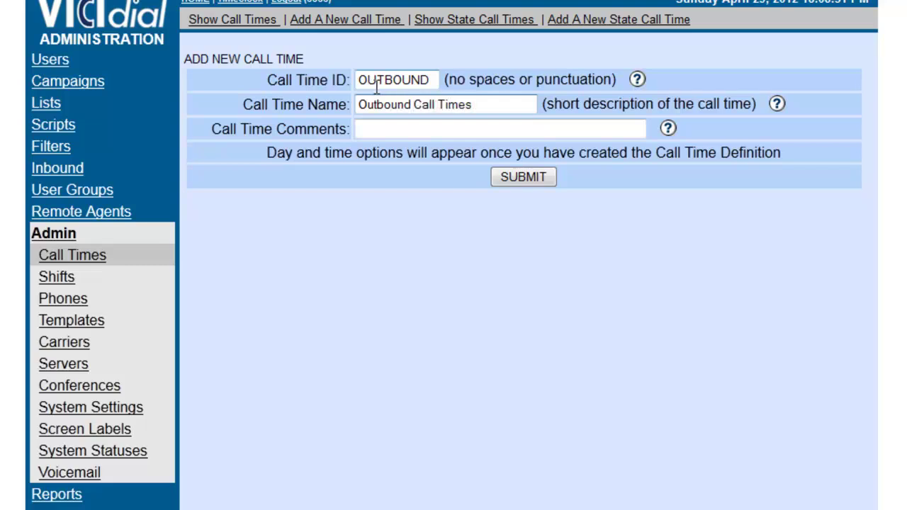
{"action": "left_click", "coordinate": [505, 182]}
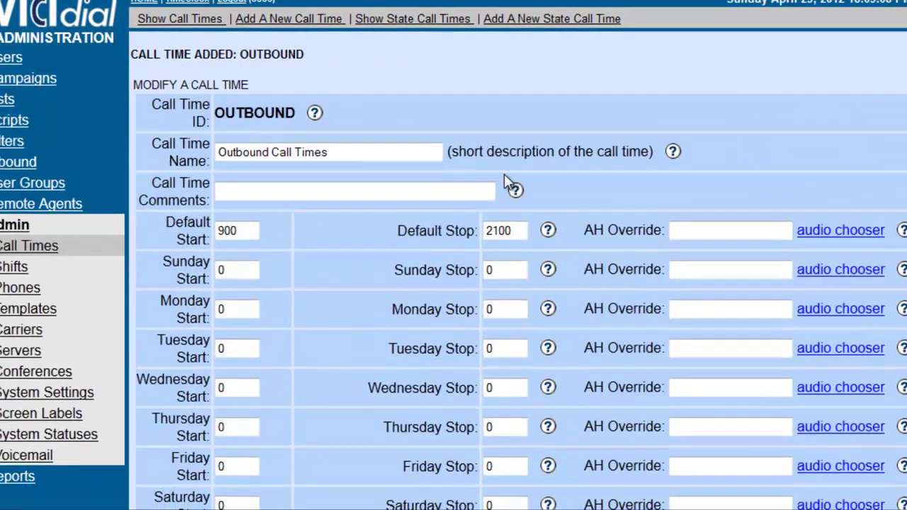
Set Sunday's start and stop times to 2400.
{"action": "scroll", "coordinate": [506, 182], "scroll_direction": "down", "scroll_amount": 3}
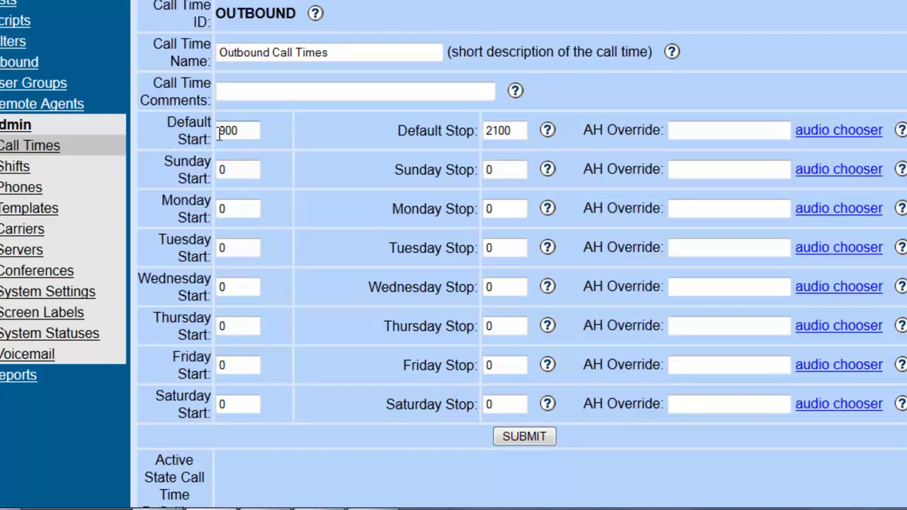
{"action": "double_click", "coordinate": [247, 130]}
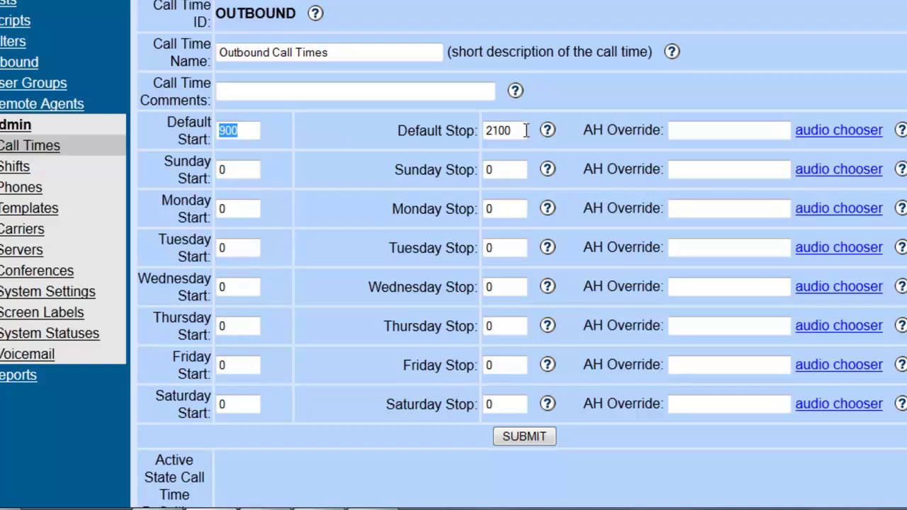
{"action": "left_click_drag", "start_coordinate": [524, 130], "coordinate": [441, 125]}
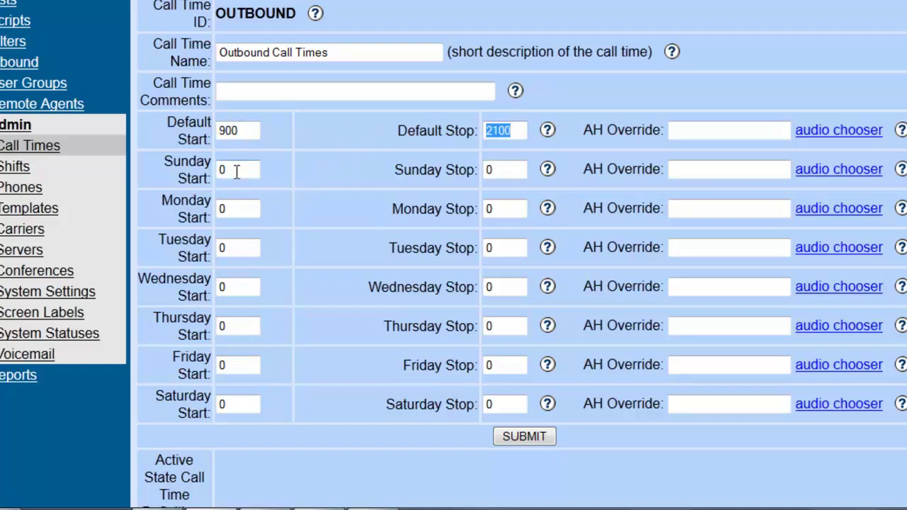
{"action": "scroll", "coordinate": [238, 170], "scroll_direction": "down", "scroll_amount": 3}
{"action": "scroll", "coordinate": [240, 168], "scroll_direction": "up", "scroll_amount": 3}
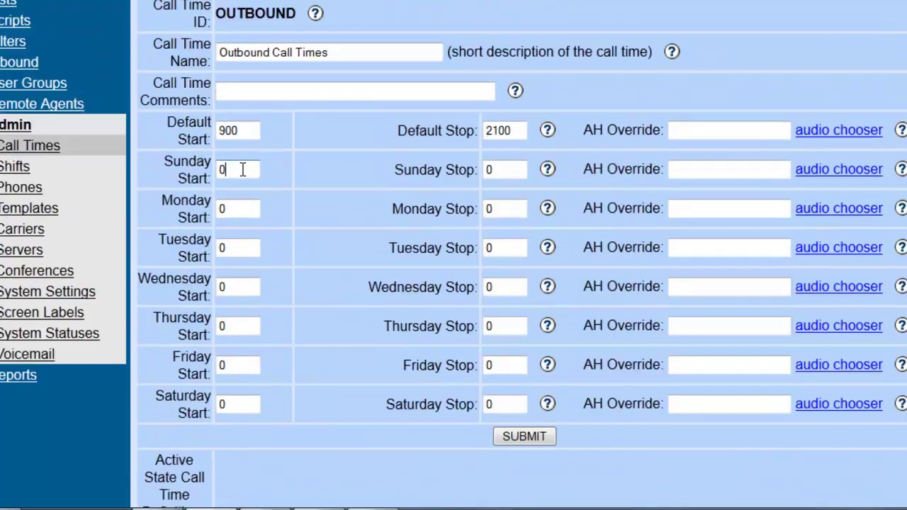
{"action": "double_click", "coordinate": [243, 170]}
{"action": "type", "text": "2400"}
{"action": "key", "text": "Tab"}
{"action": "type", "text": "2"}
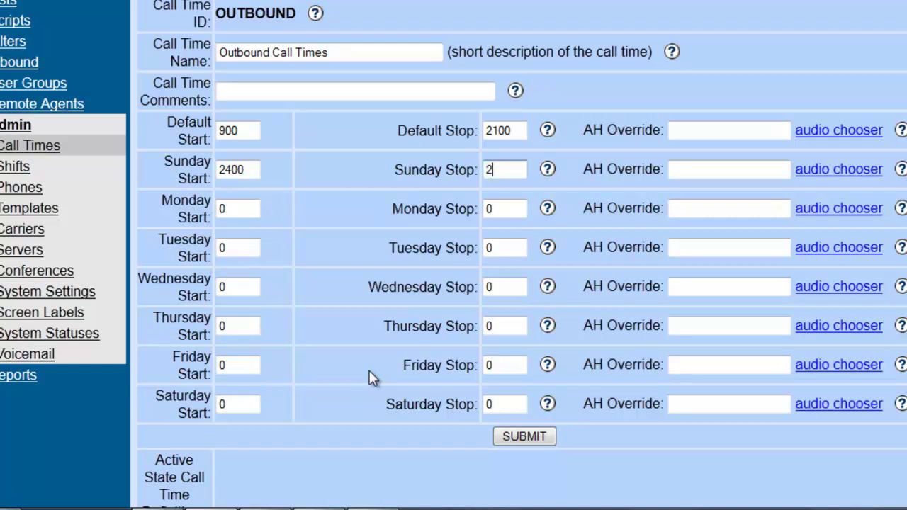
{"action": "type", "text": "400"}
Copy the default start 900 into Monday through Friday start times.
{"action": "left_click_drag", "start_coordinate": [245, 133], "coordinate": [204, 130]}
{"action": "key", "text": "ctrl+c"}
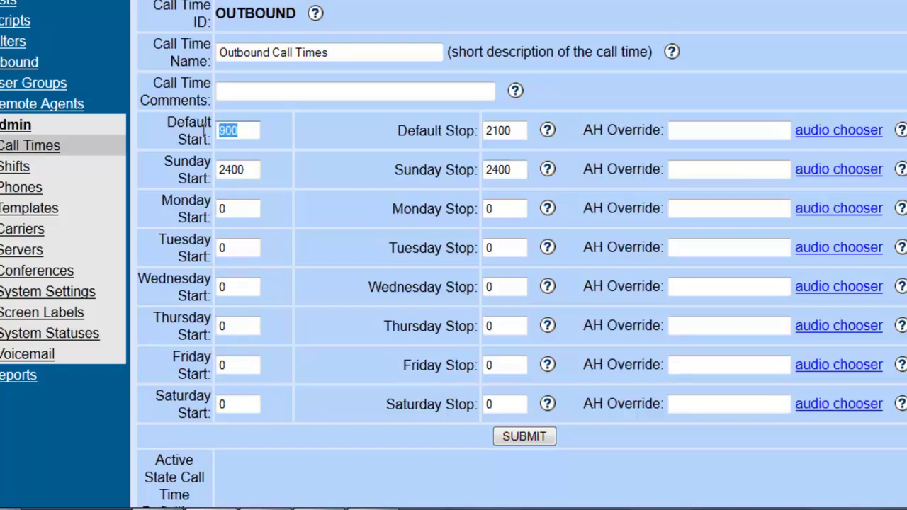
{"action": "double_click", "coordinate": [227, 208]}
{"action": "key", "text": "ctrl+v"}
{"action": "double_click", "coordinate": [226, 247]}
{"action": "key", "text": "ctrl+v"}
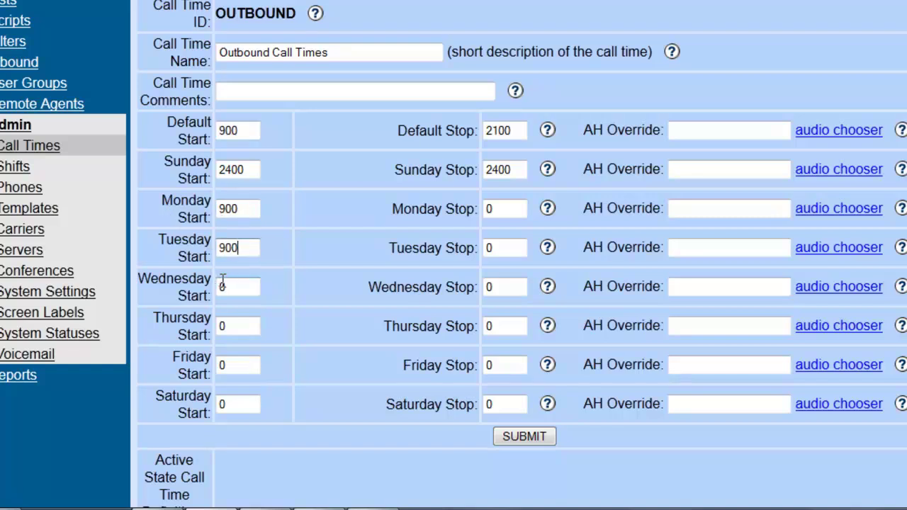
{"action": "double_click", "coordinate": [222, 286]}
{"action": "key", "text": "ctrl+v"}
{"action": "double_click", "coordinate": [241, 326]}
{"action": "key", "text": "ctrl+v"}
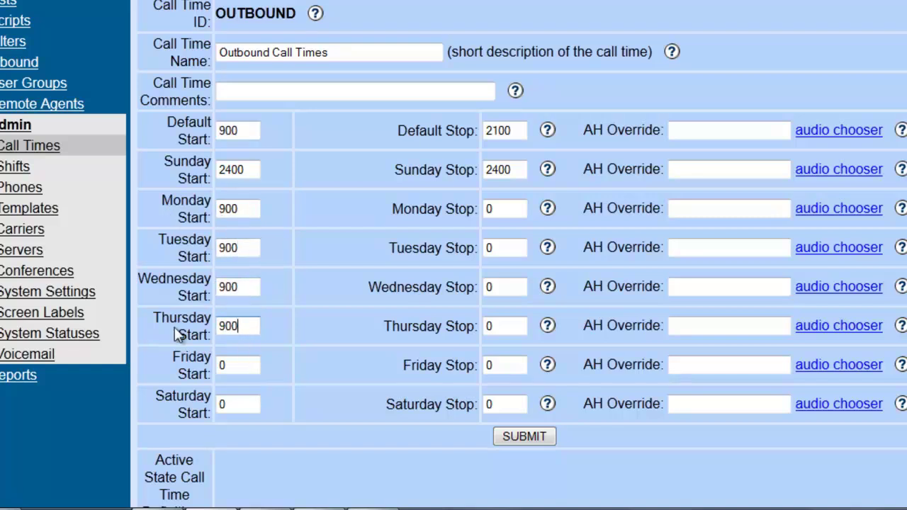
{"action": "double_click", "coordinate": [232, 366]}
{"action": "key", "text": "ctrl+v"}
Copy the default stop 2100 into Monday through Friday stop times.
{"action": "double_click", "coordinate": [504, 129]}
{"action": "key", "text": "ctrl+c"}
{"action": "double_click", "coordinate": [500, 208]}
{"action": "key", "text": "ctrl+v"}
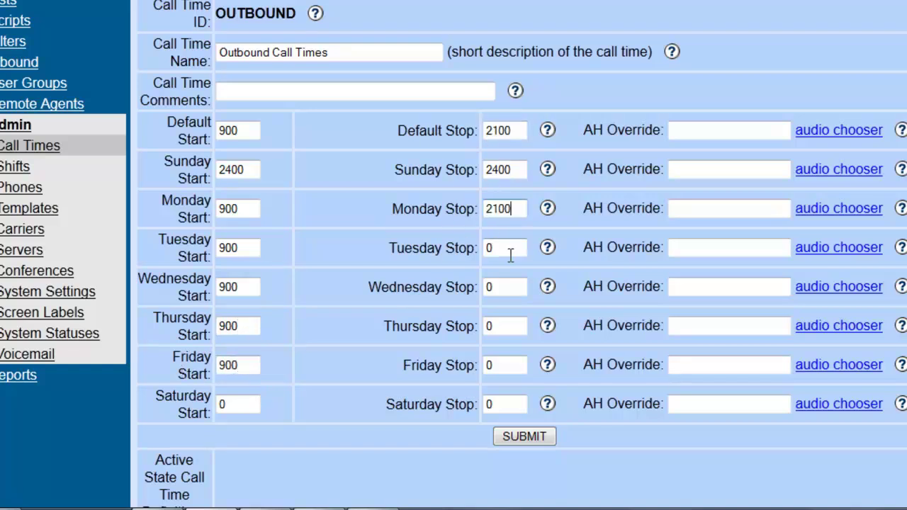
{"action": "double_click", "coordinate": [503, 248]}
{"action": "key", "text": "ctrl+v"}
{"action": "double_click", "coordinate": [496, 287]}
{"action": "key", "text": "ctrl+v"}
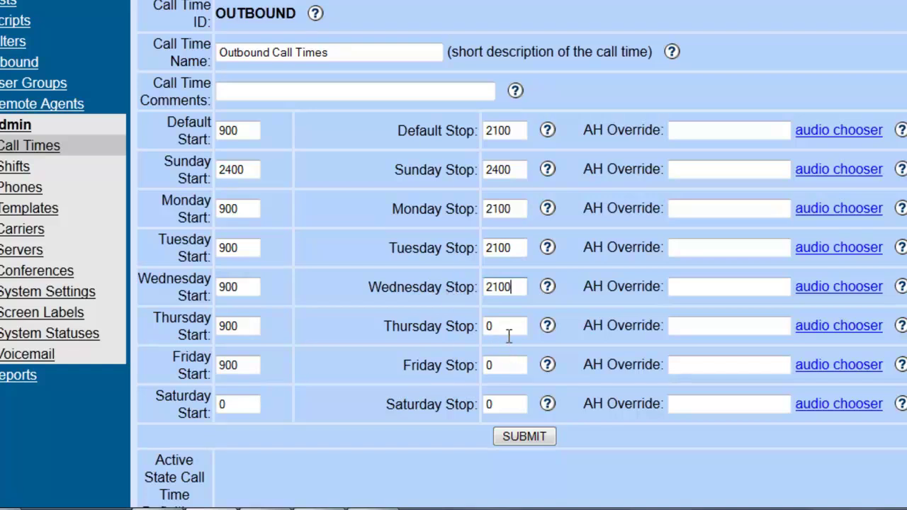
{"action": "double_click", "coordinate": [491, 325]}
{"action": "key", "text": "ctrl+v"}
{"action": "double_click", "coordinate": [488, 364]}
{"action": "key", "text": "ctrl+v"}
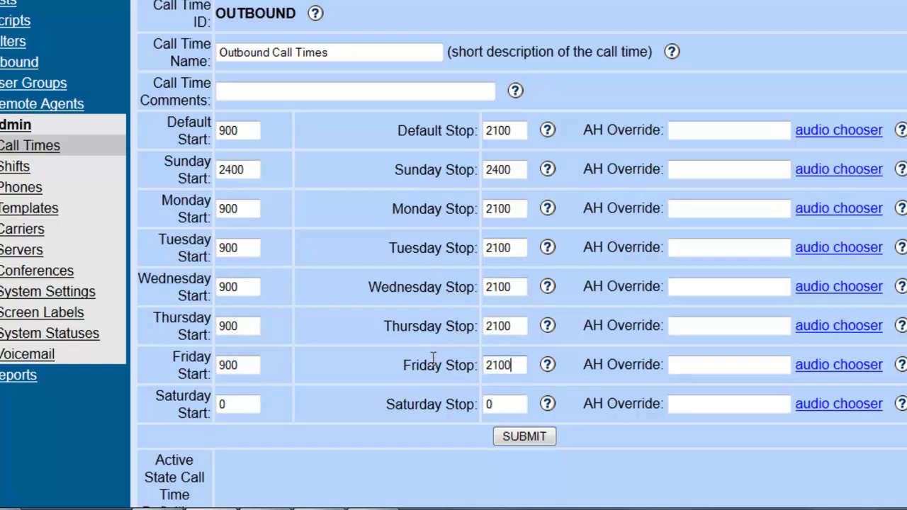
Set Saturday's hours to 1000 start and 1600 stop.
{"action": "left_click_drag", "start_coordinate": [237, 403], "coordinate": [213, 405]}
{"action": "type", "text": "1000"}
{"action": "key", "text": "Tab"}
{"action": "type", "text": "1600"}
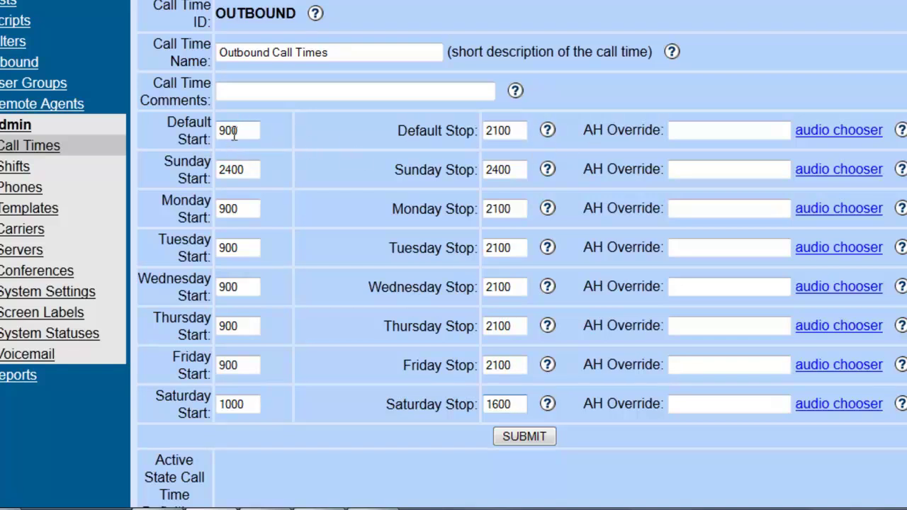
{"action": "scroll", "coordinate": [458, 163], "scroll_direction": "down", "scroll_amount": 3}
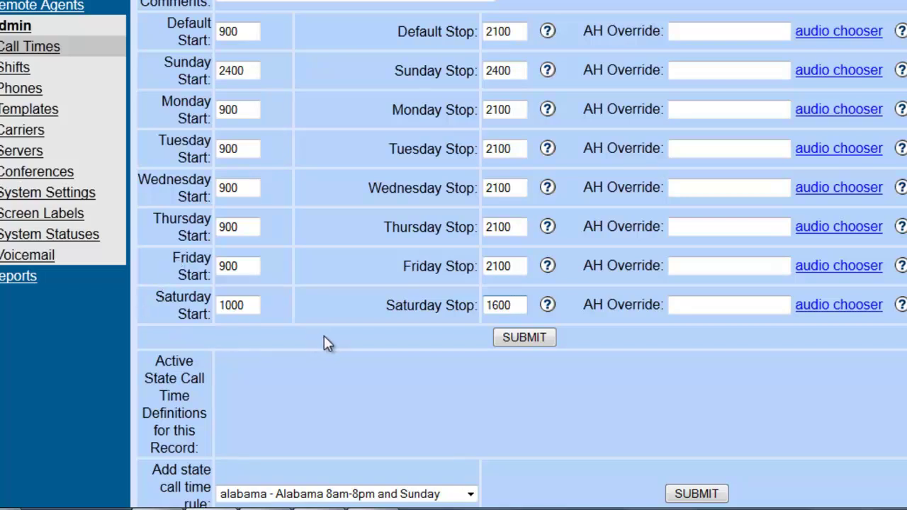
Skip adding a state call time rule and submit the OUTBOUND call time changes.
{"action": "scroll", "coordinate": [324, 335], "scroll_direction": "down", "scroll_amount": 3}
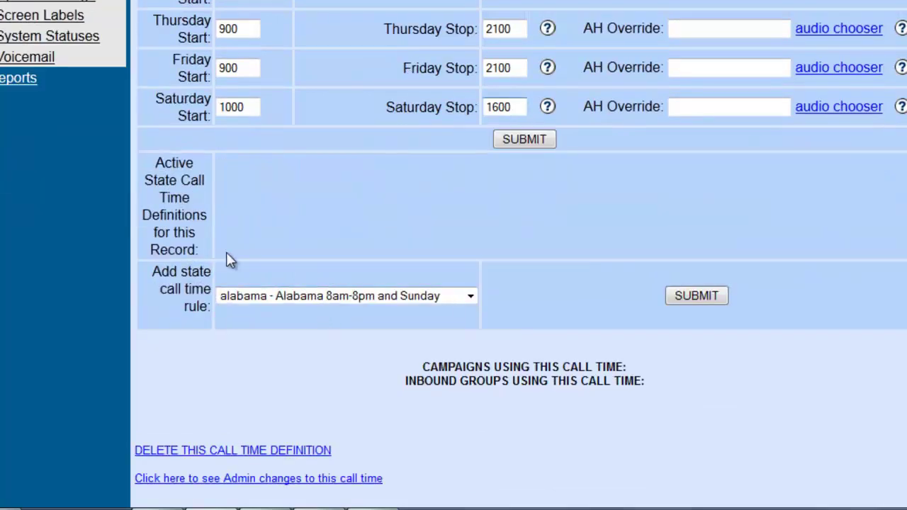
{"action": "left_click", "coordinate": [259, 299]}
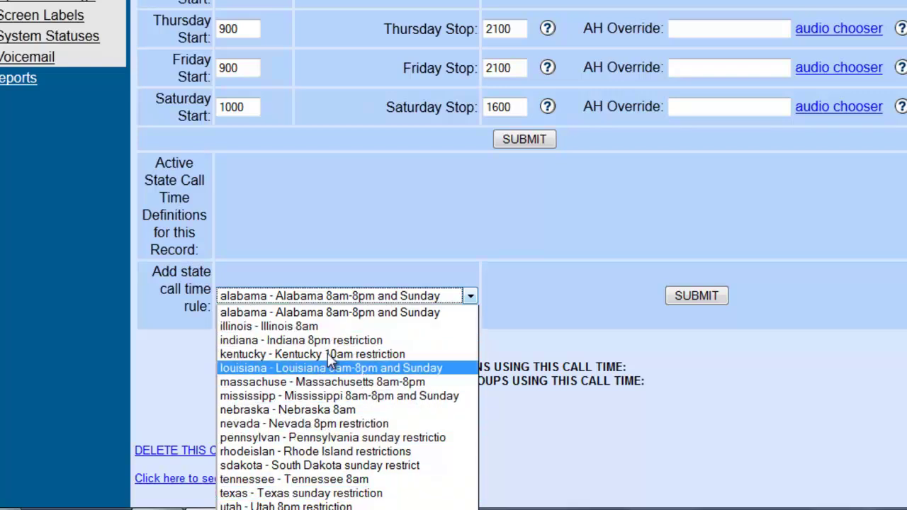
{"action": "left_click", "coordinate": [496, 292]}
{"action": "left_click", "coordinate": [545, 139]}
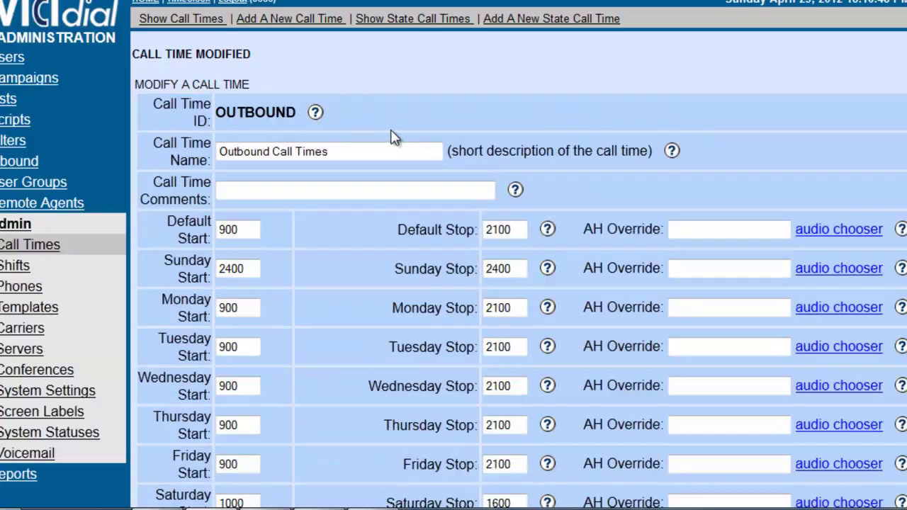
Open the TEST_OUT campaign's settings in Detail View.
{"action": "left_click", "coordinate": [4, 79]}
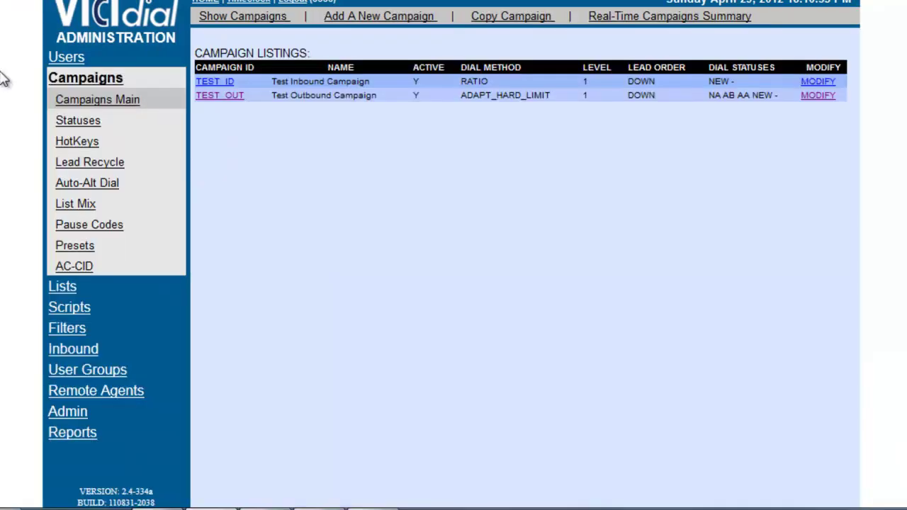
{"action": "left_click", "coordinate": [232, 102]}
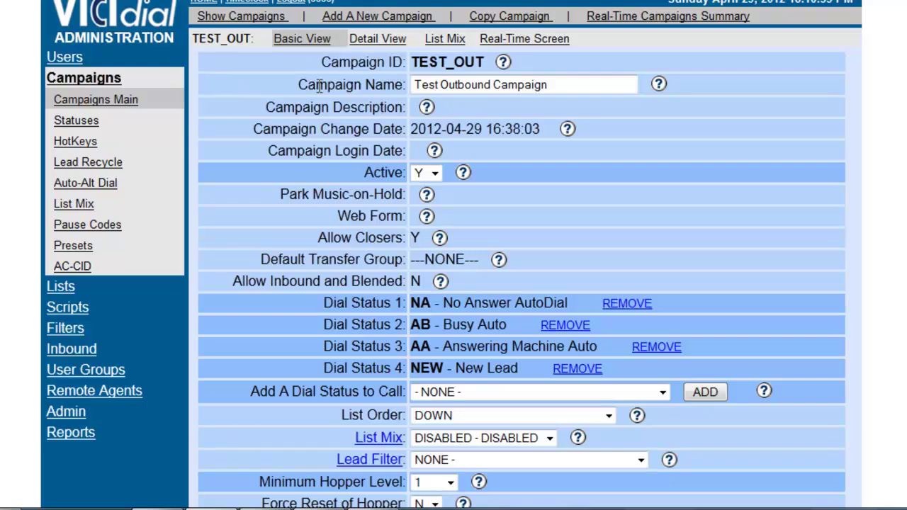
{"action": "scroll", "coordinate": [323, 102], "scroll_direction": "down", "scroll_amount": 5}
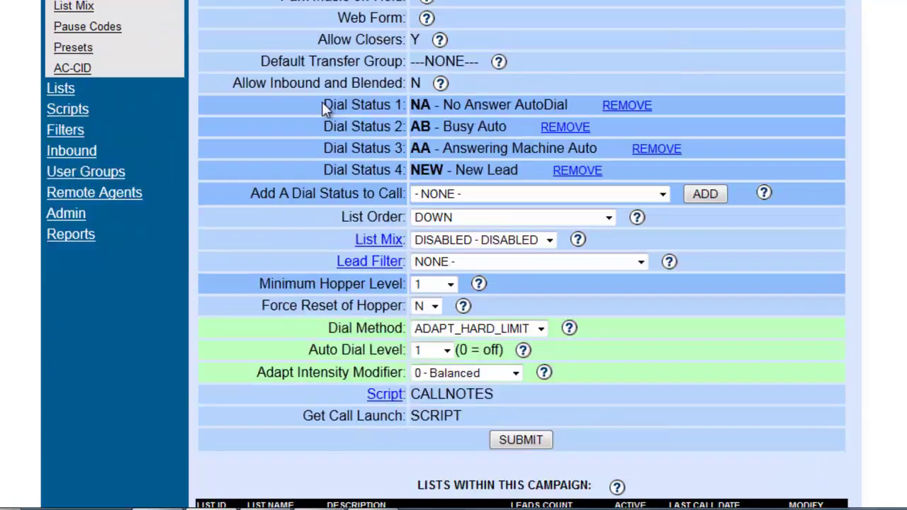
{"action": "scroll", "coordinate": [322, 101], "scroll_direction": "up", "scroll_amount": 5}
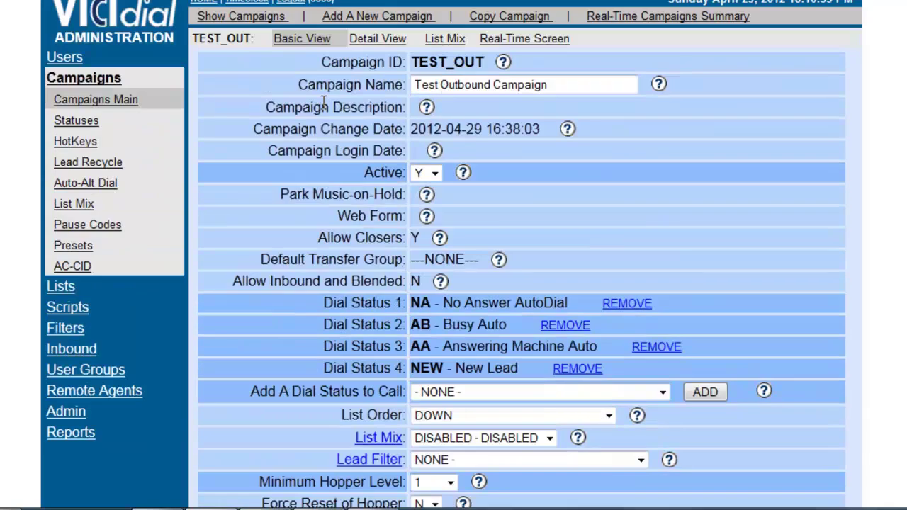
{"action": "left_click", "coordinate": [368, 44]}
Set the campaign's Local Call Time to OUTBOUND - Outbound Call Times.
{"action": "scroll", "coordinate": [397, 177], "scroll_direction": "down", "scroll_amount": 10}
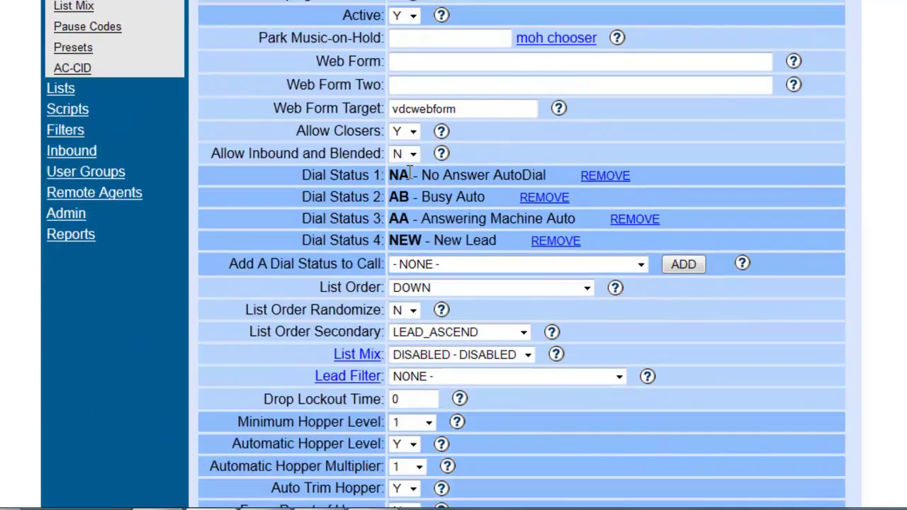
{"action": "scroll", "coordinate": [413, 174], "scroll_direction": "down", "scroll_amount": 6}
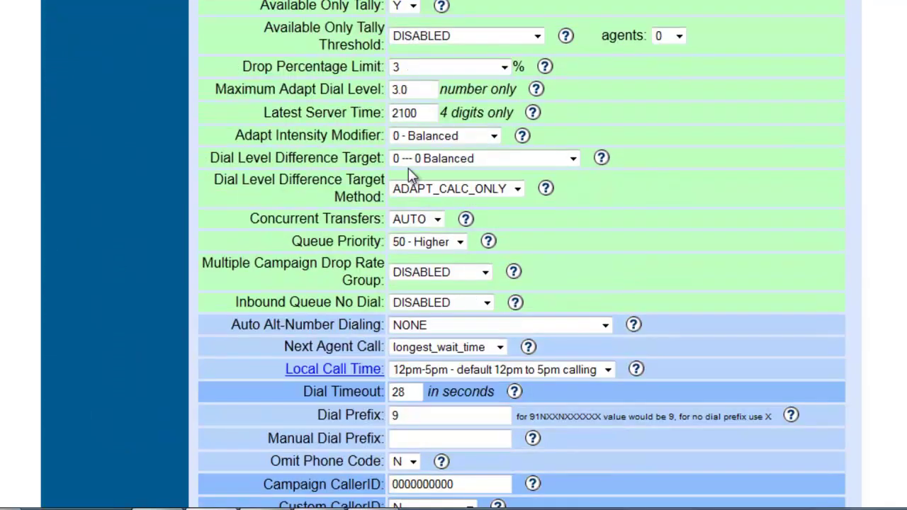
{"action": "left_click", "coordinate": [427, 369]}
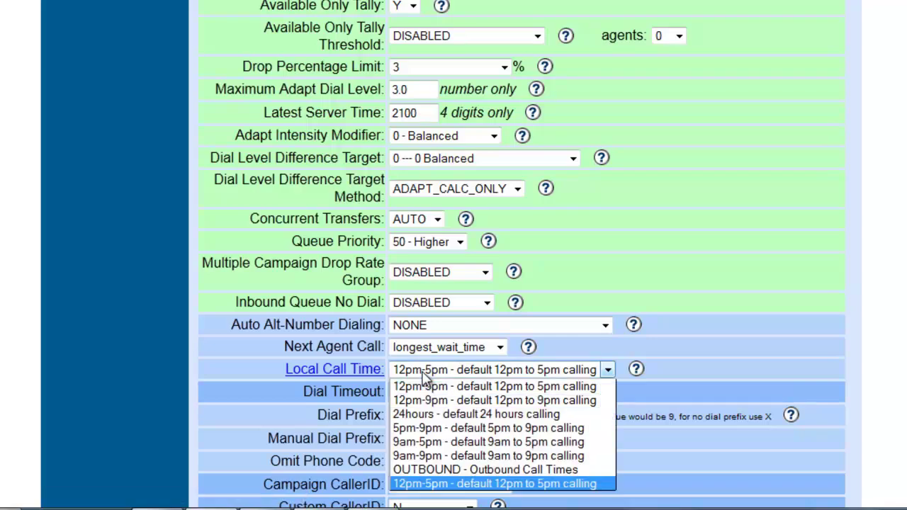
{"action": "left_click", "coordinate": [448, 471]}
{"action": "scroll", "coordinate": [290, 368], "scroll_direction": "down", "scroll_amount": 4}
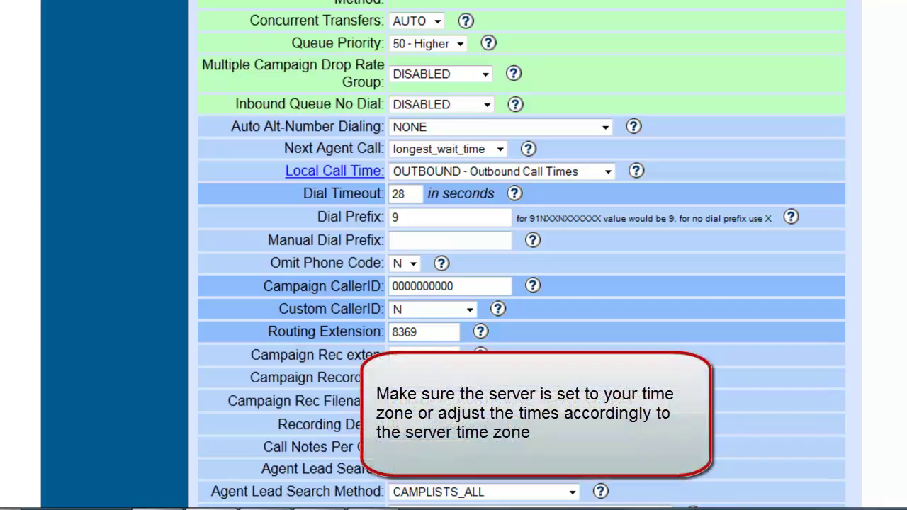
{"action": "scroll", "coordinate": [282, 352], "scroll_direction": "down", "scroll_amount": 20}
{"action": "scroll", "coordinate": [532, 277], "scroll_direction": "up", "scroll_amount": 6}
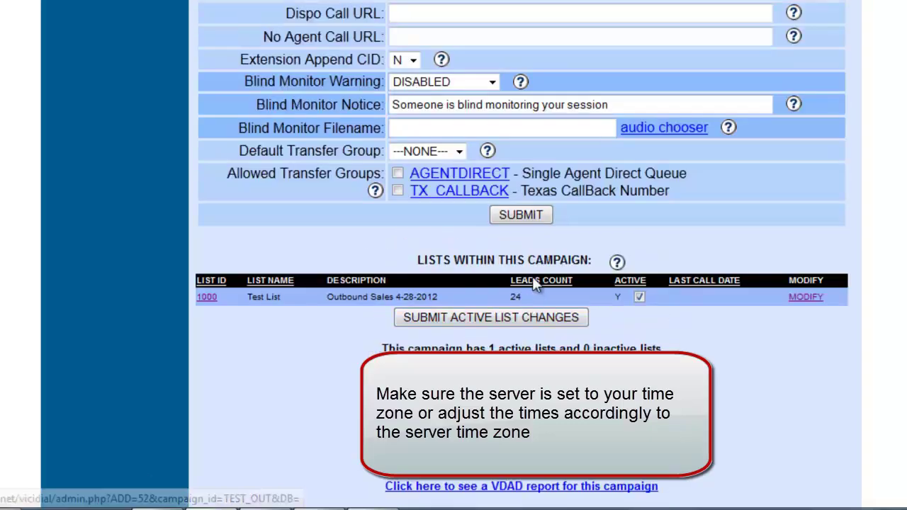
{"action": "left_click", "coordinate": [528, 220]}
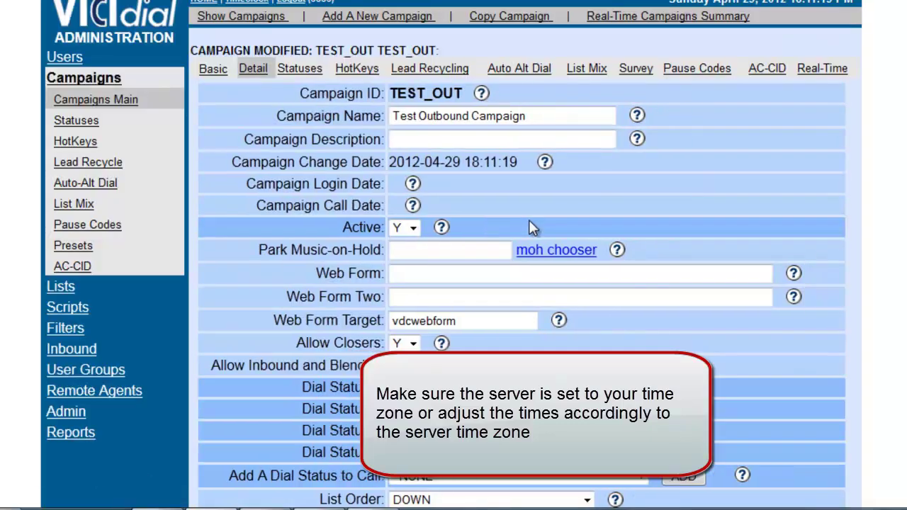